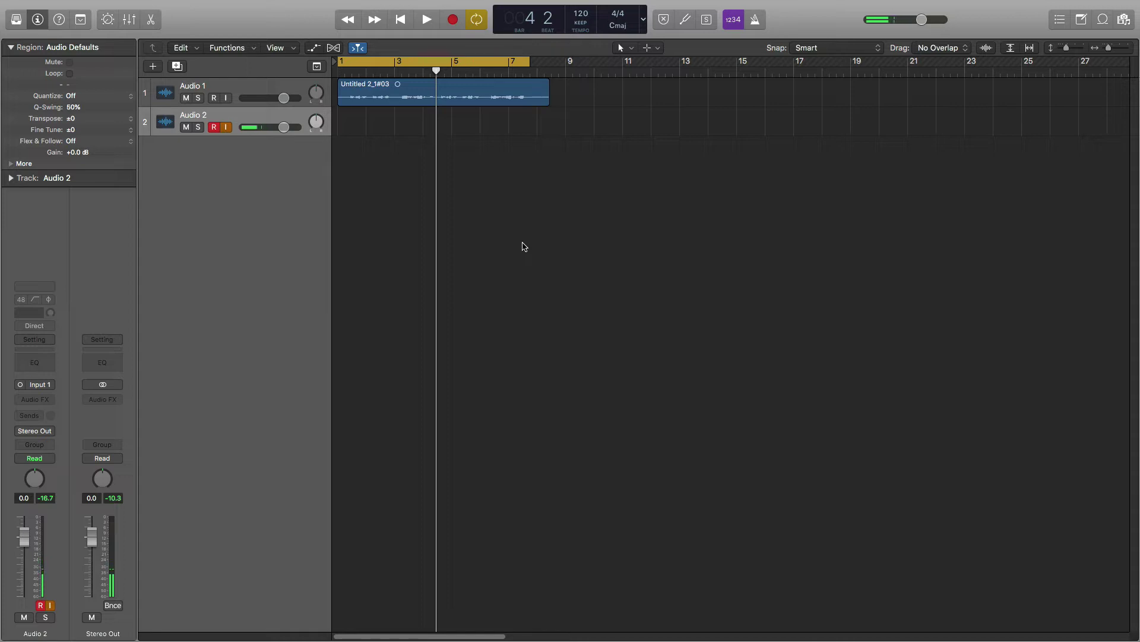
Select the Audio 1 track and shift the cycle range to start just after bar 1
left_click(11, 49)
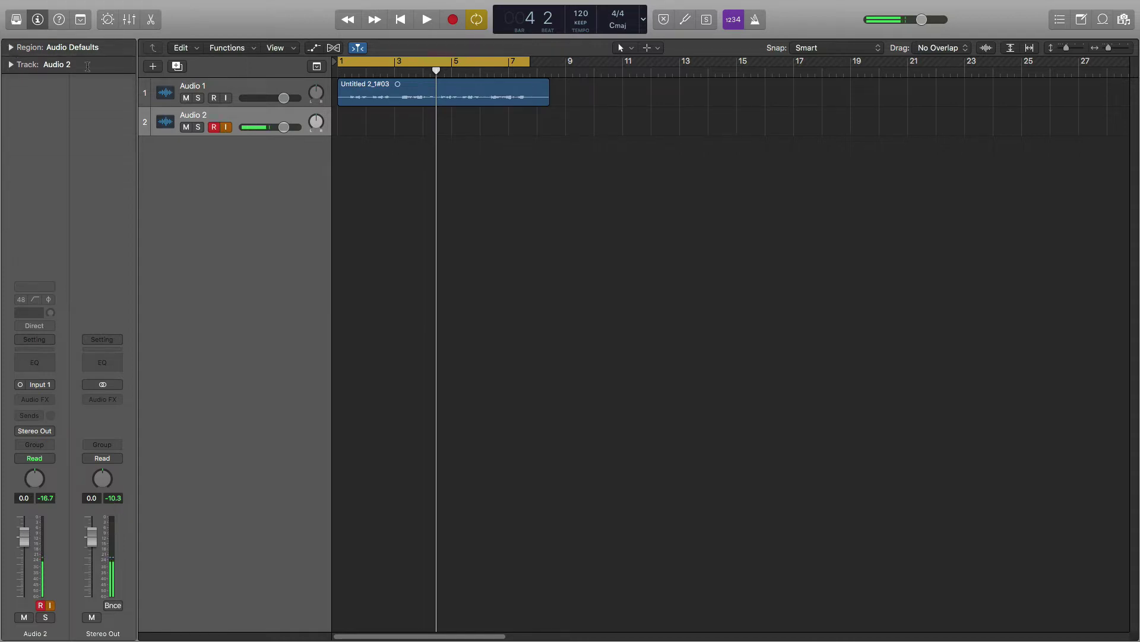
left_click(237, 89)
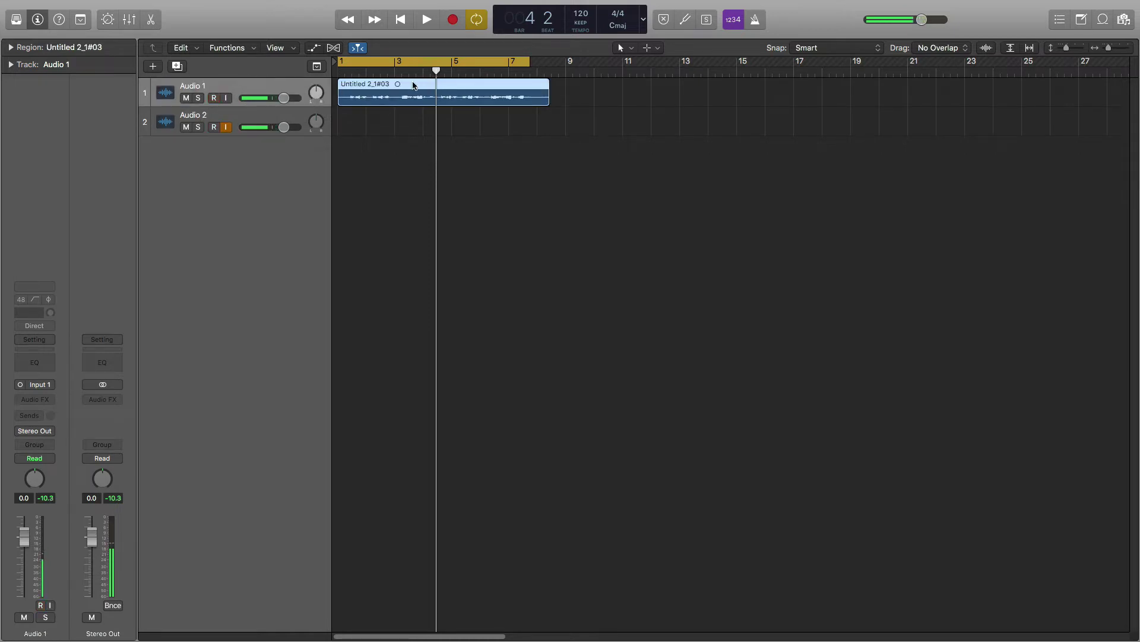
left_click_drag(364, 67, 371, 67)
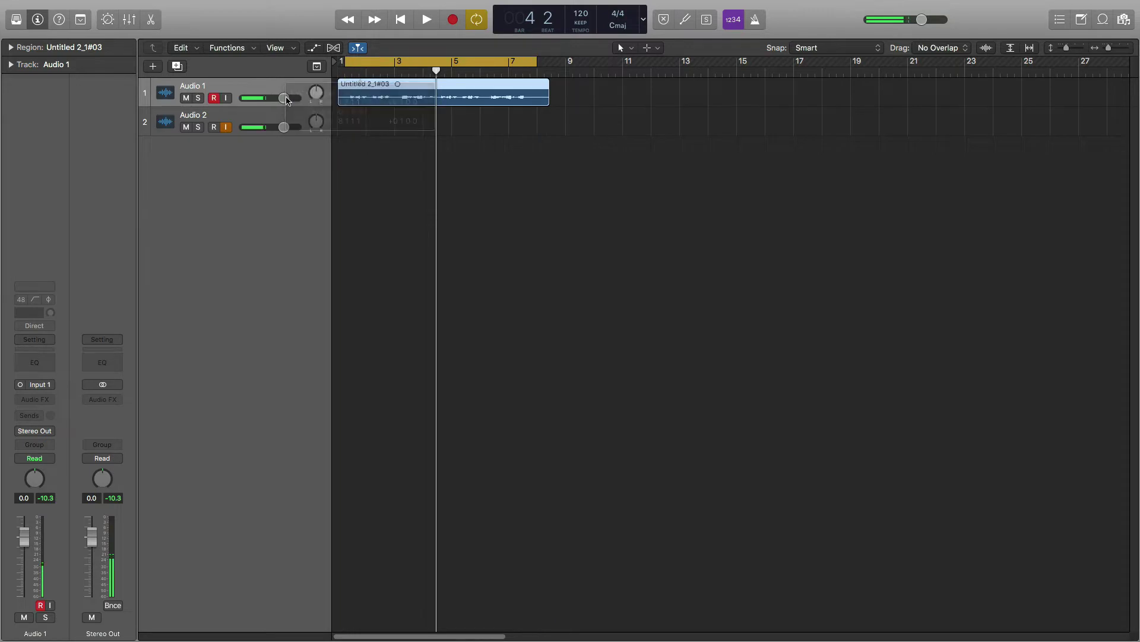
Open a Channel EQ on the Audio 1 track and toggle its frequency analyzer off and back on
left_click(32, 364)
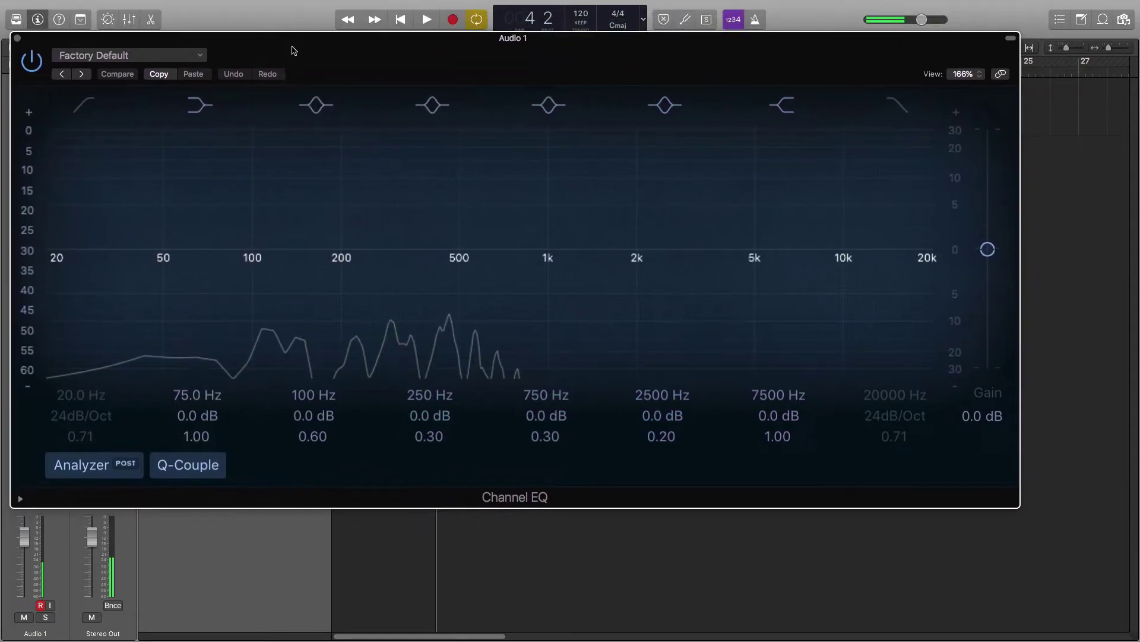
left_click(80, 467)
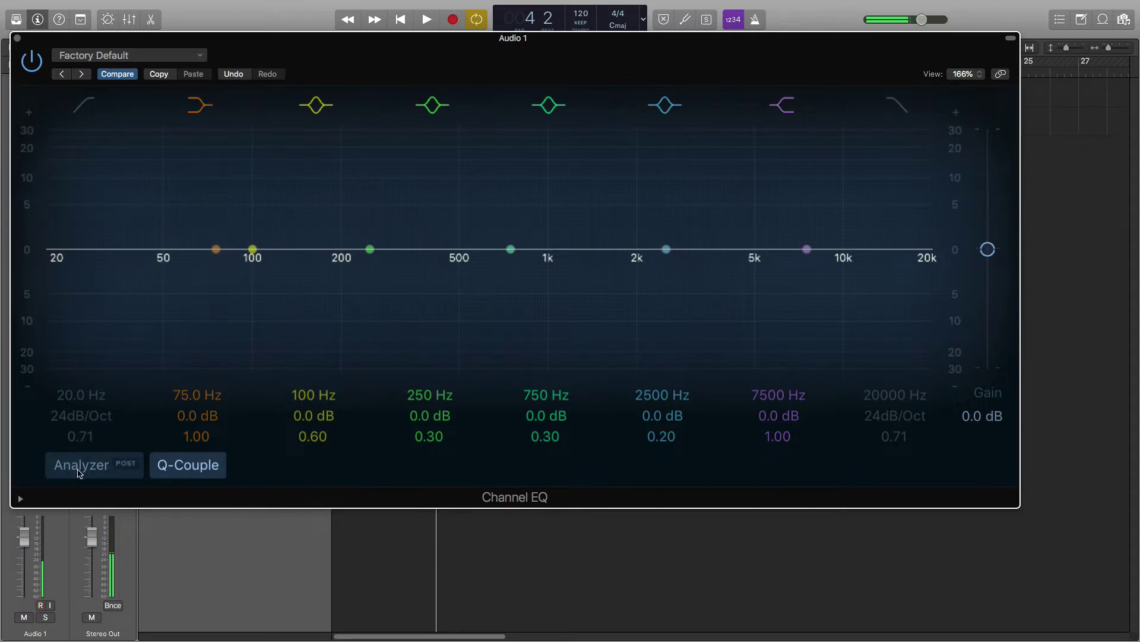
left_click(80, 466)
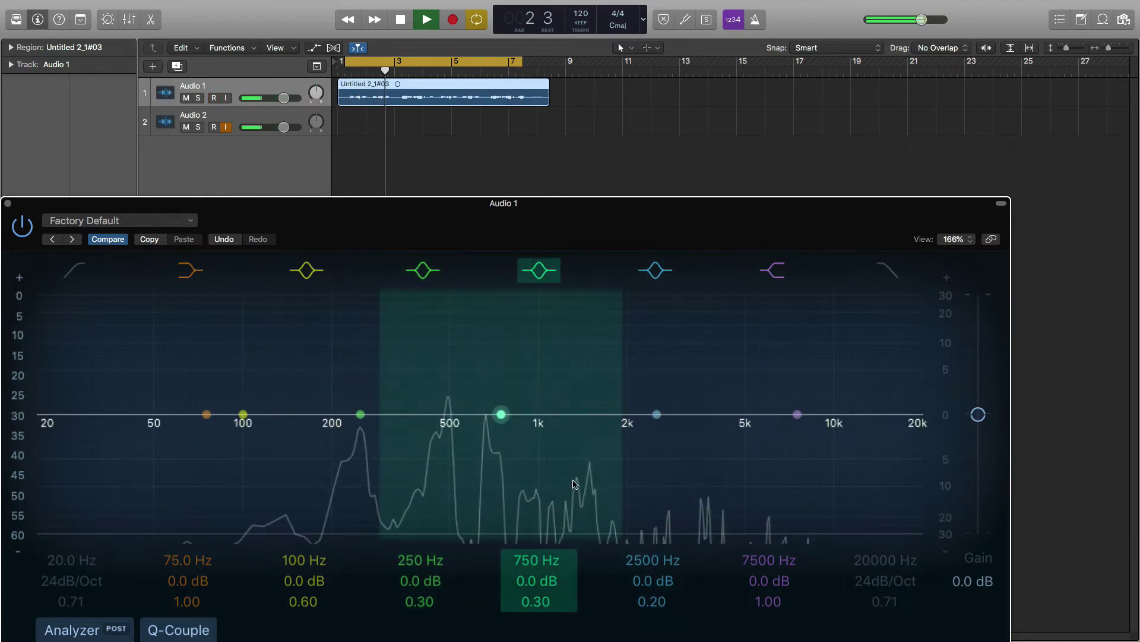
Stop playback and turn the 750 Hz band into a narrow boost at 760 Hz, +5.0 dB, with a Q of 16.0
key("space")
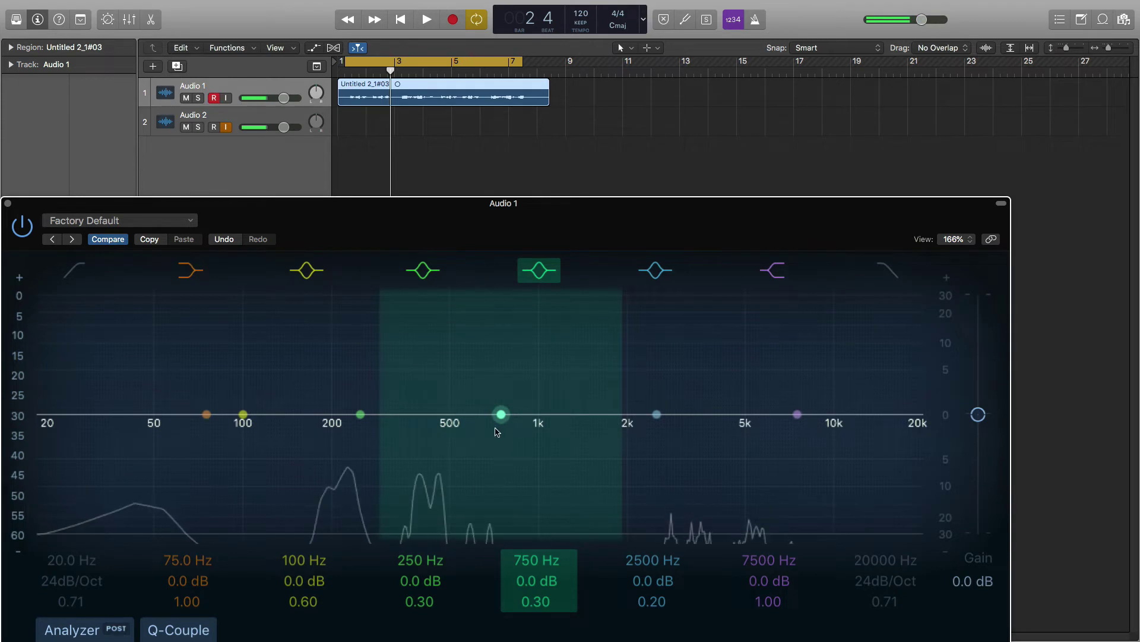
left_click_drag(498, 431, 502, 386)
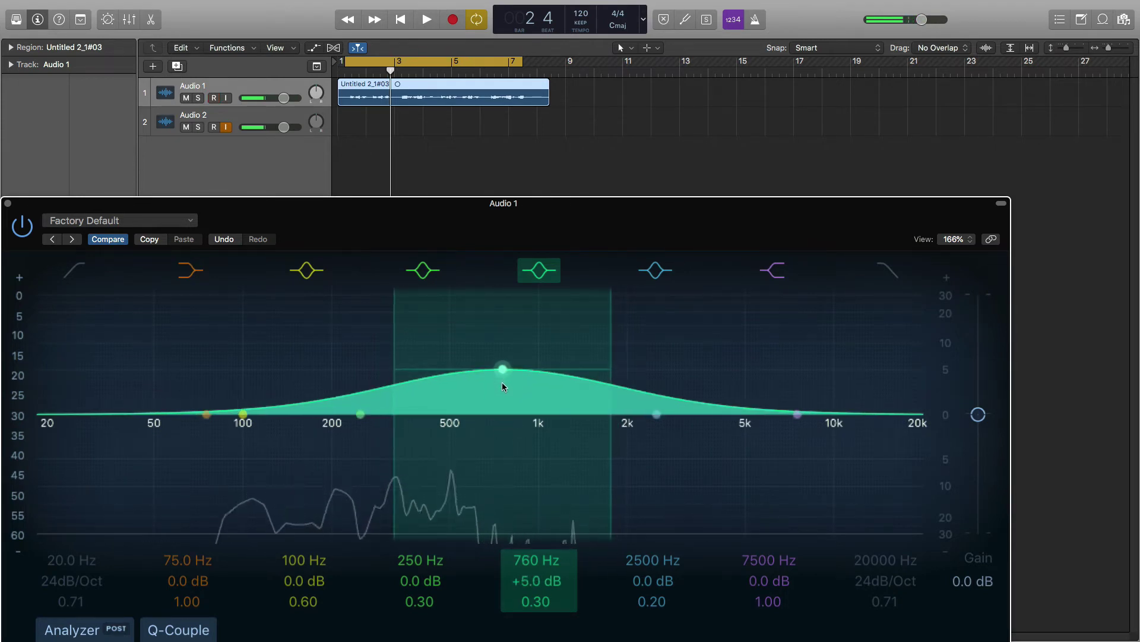
left_click_drag(527, 602, 528, 554)
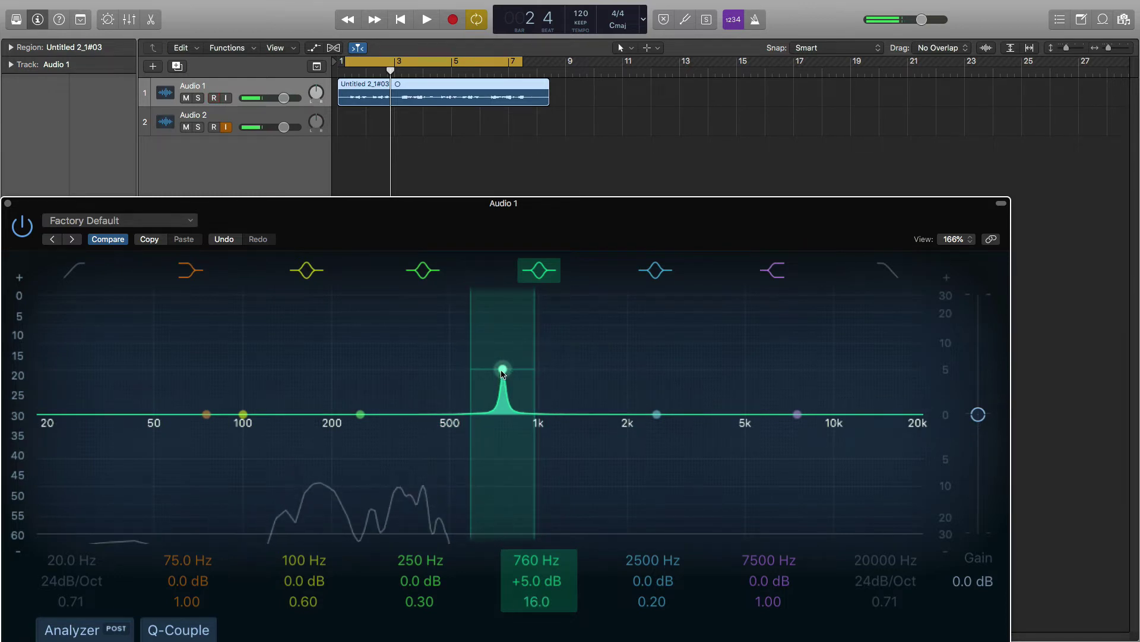
Sweep the narrow boost through the midrange during playback, raising it to +24.0 dB with a Q of 9.10, to find resonances
left_click_drag(503, 370, 420, 319)
key("space")
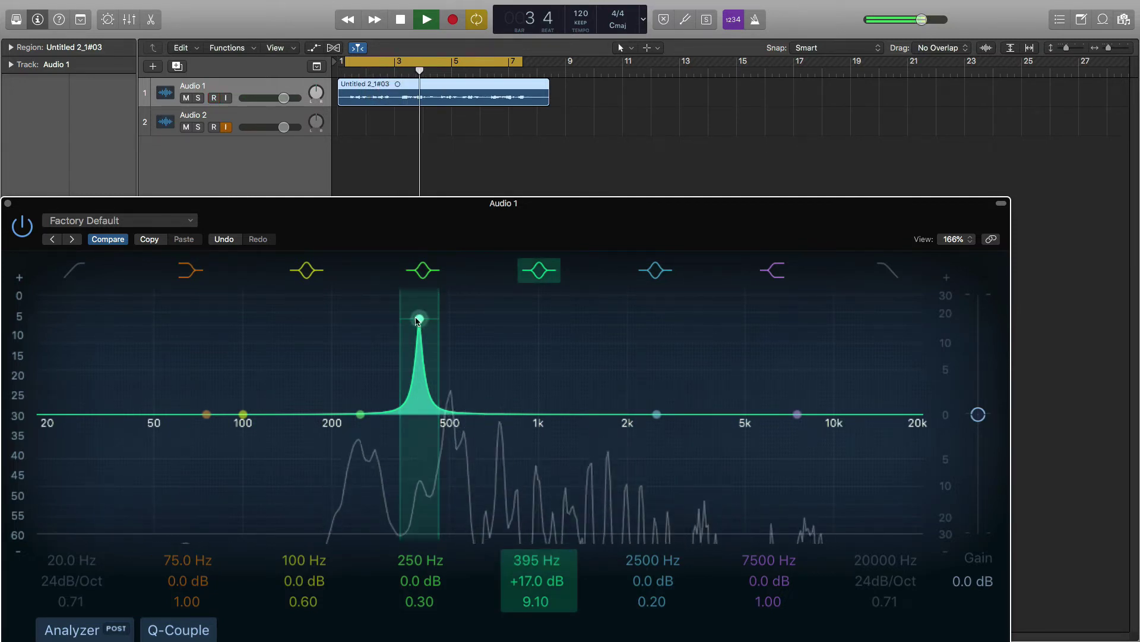
left_click_drag(418, 319, 488, 283)
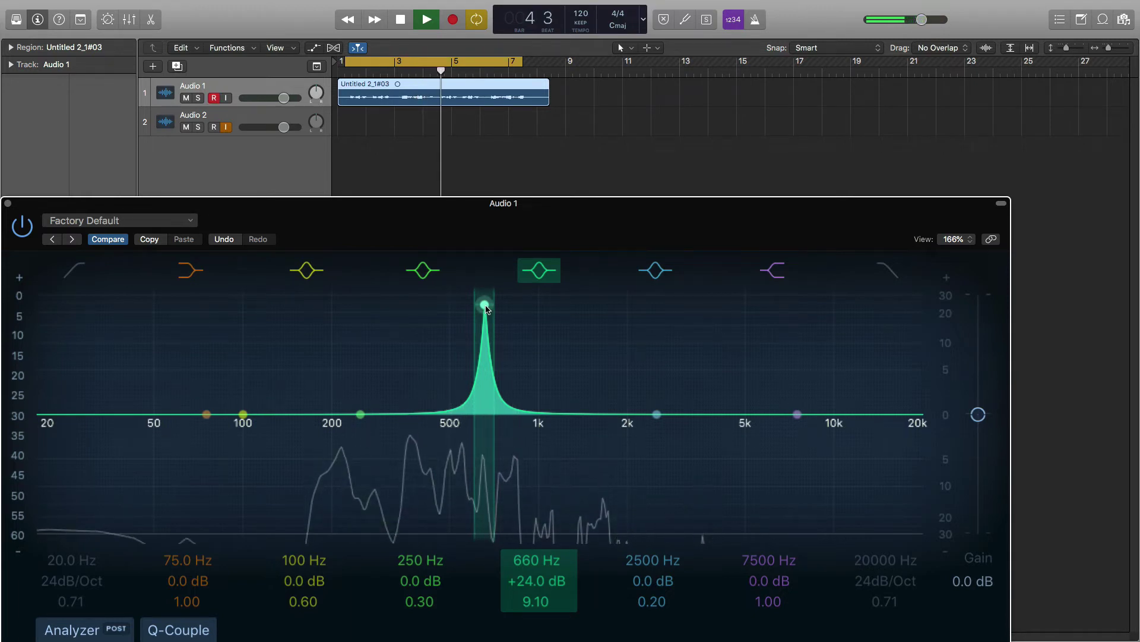
Settle the boosted band on the resonance at 650 Hz and cut its gain to -3.5 dB
left_click_drag(486, 308, 489, 309)
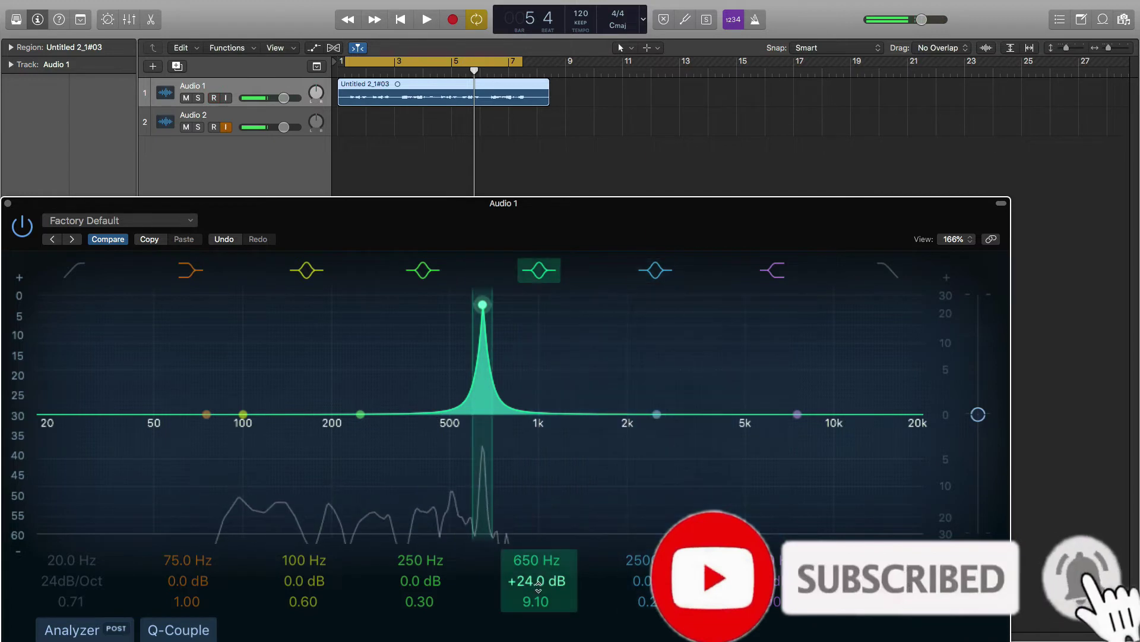
left_click_drag(536, 580, 536, 598)
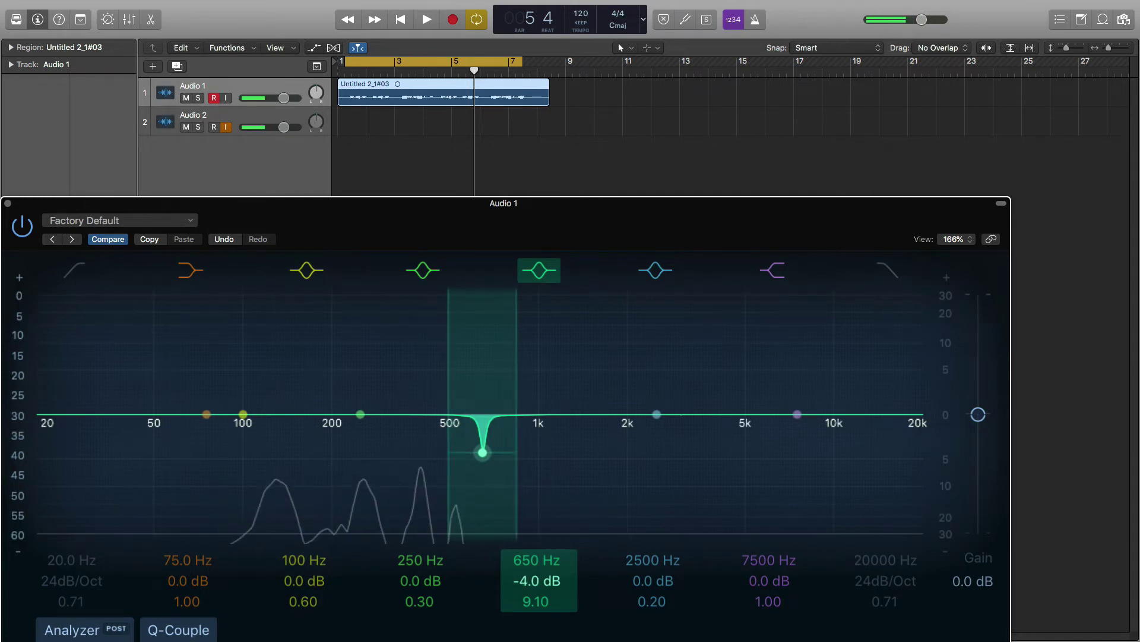
left_click_drag(536, 594, 536, 597)
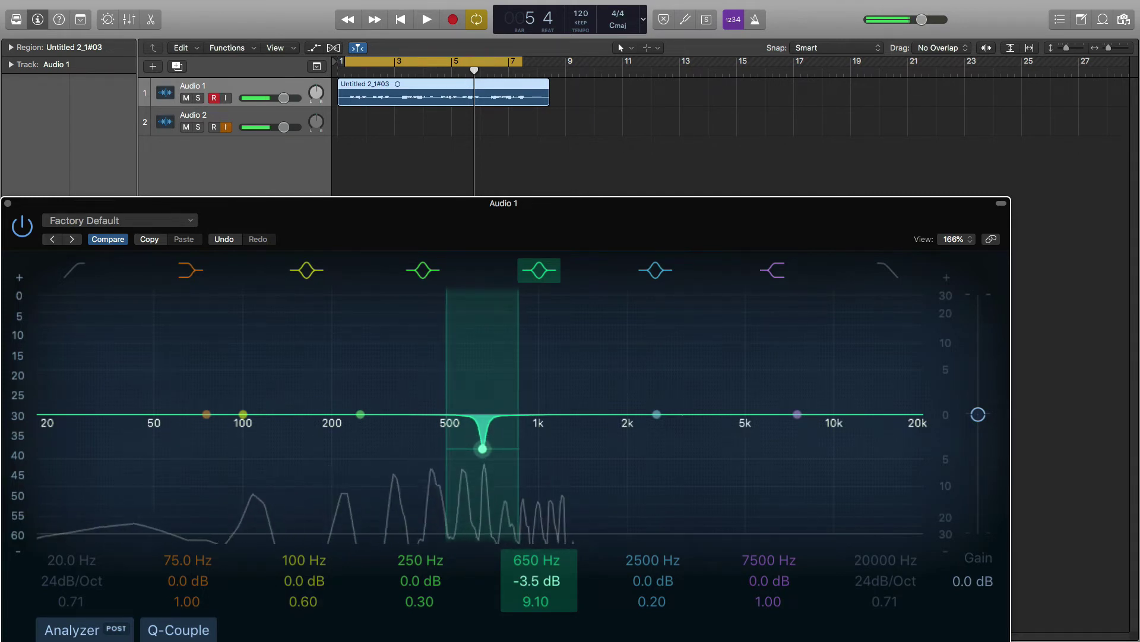
Audition the 250 Hz band during playback and set it to a narrow cut of -3.5 dB with a Q of 17.0
key("space")
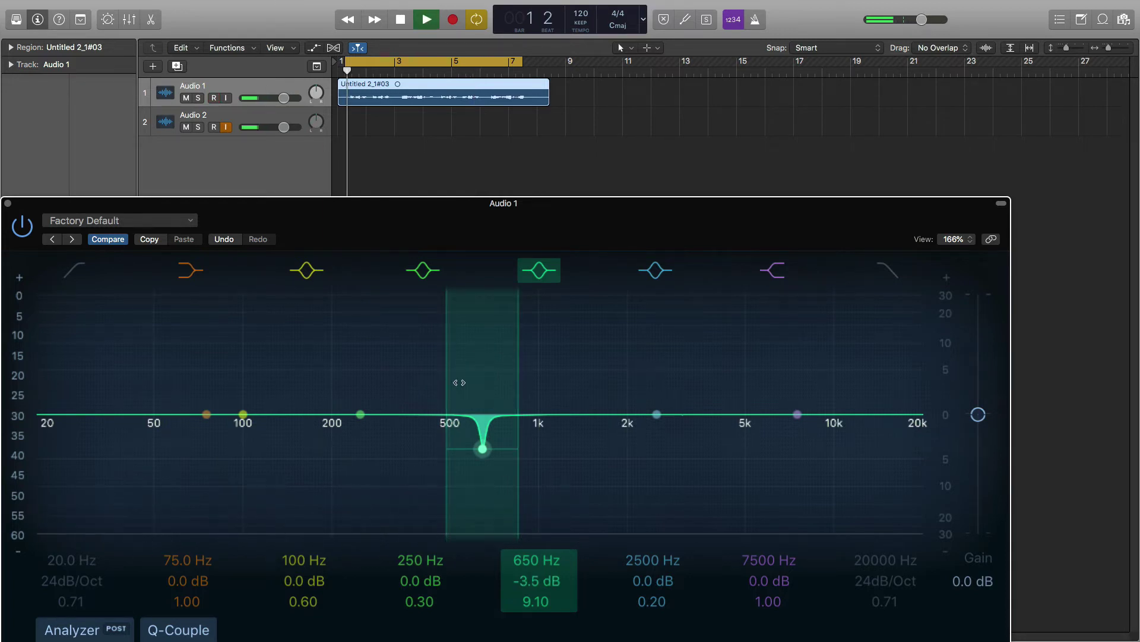
left_click_drag(360, 414, 358, 381)
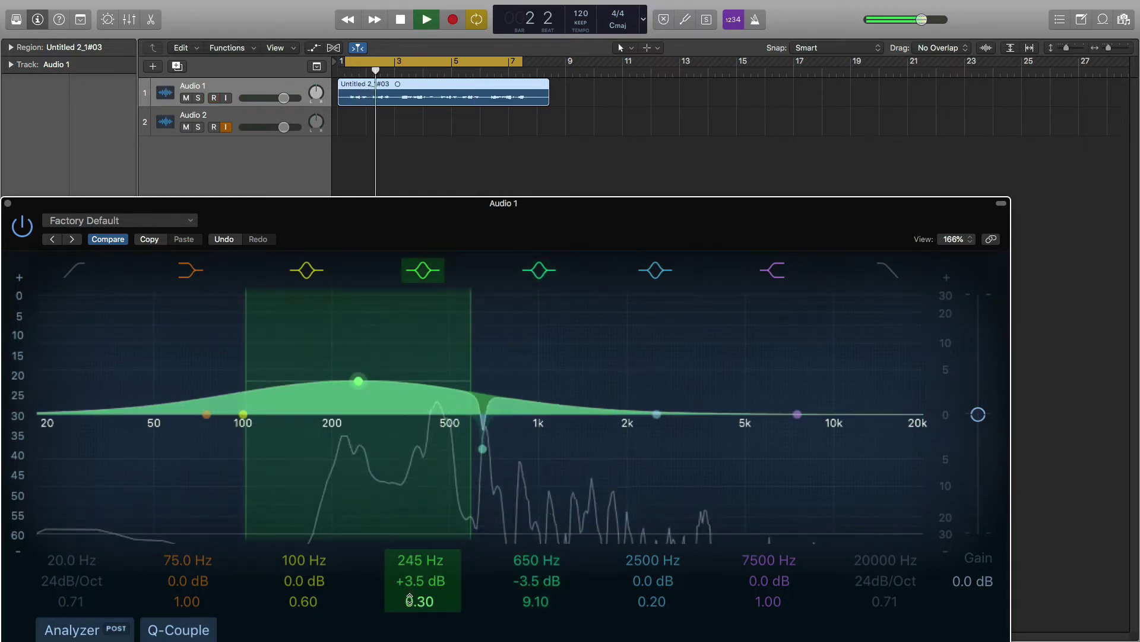
left_click_drag(419, 581, 413, 618)
left_click_drag(359, 399, 360, 448)
key("space")
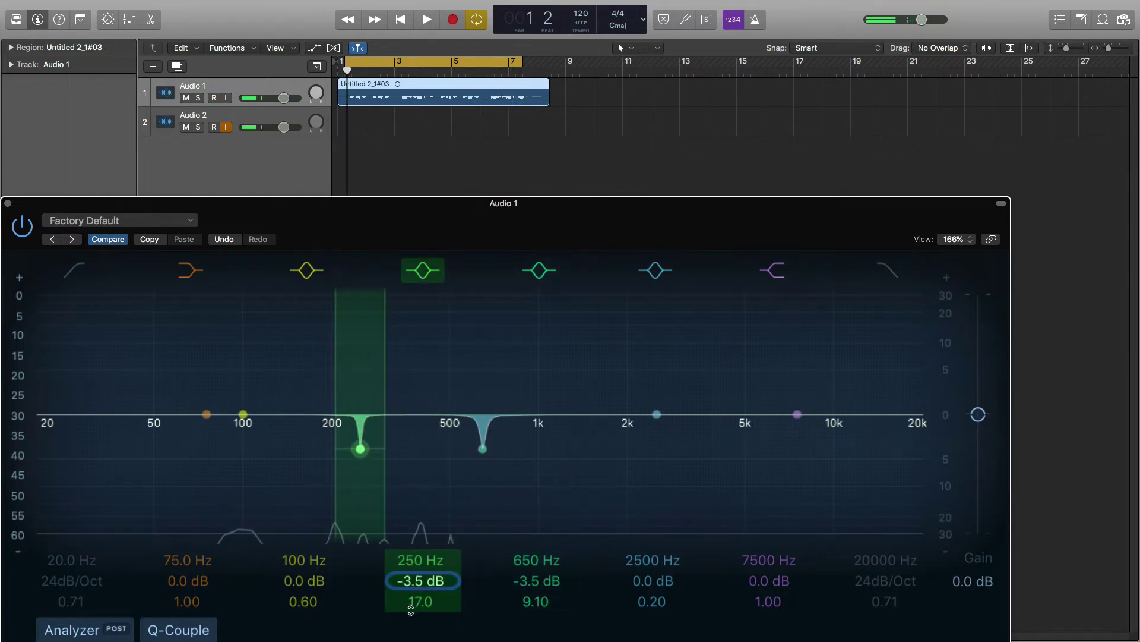
Sweep the 2500 Hz band as a narrow +24.0 dB boost down to 500 Hz and cut it to -3.5 dB with a Q of 23.0
left_click_drag(644, 476, 499, 195)
key("space")
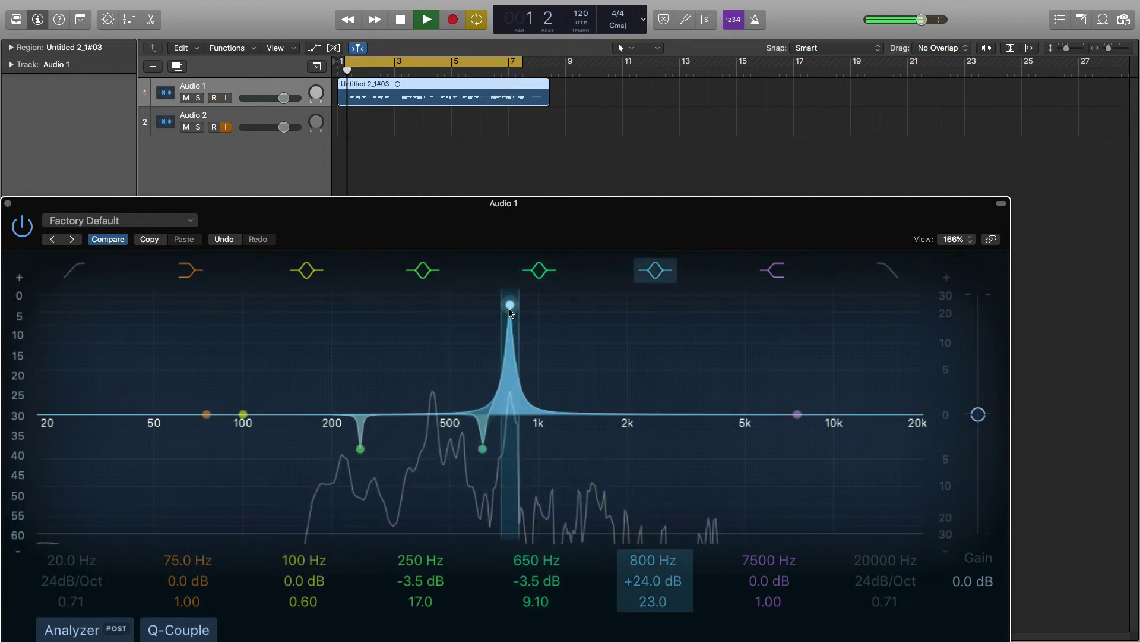
left_click_drag(511, 306, 447, 280)
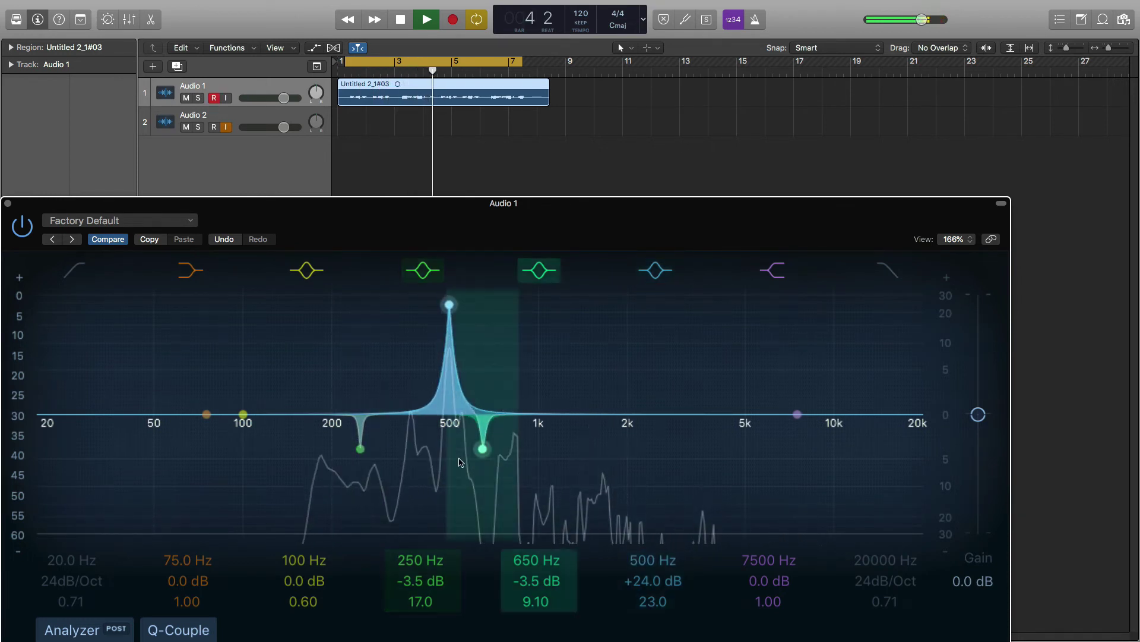
key("space")
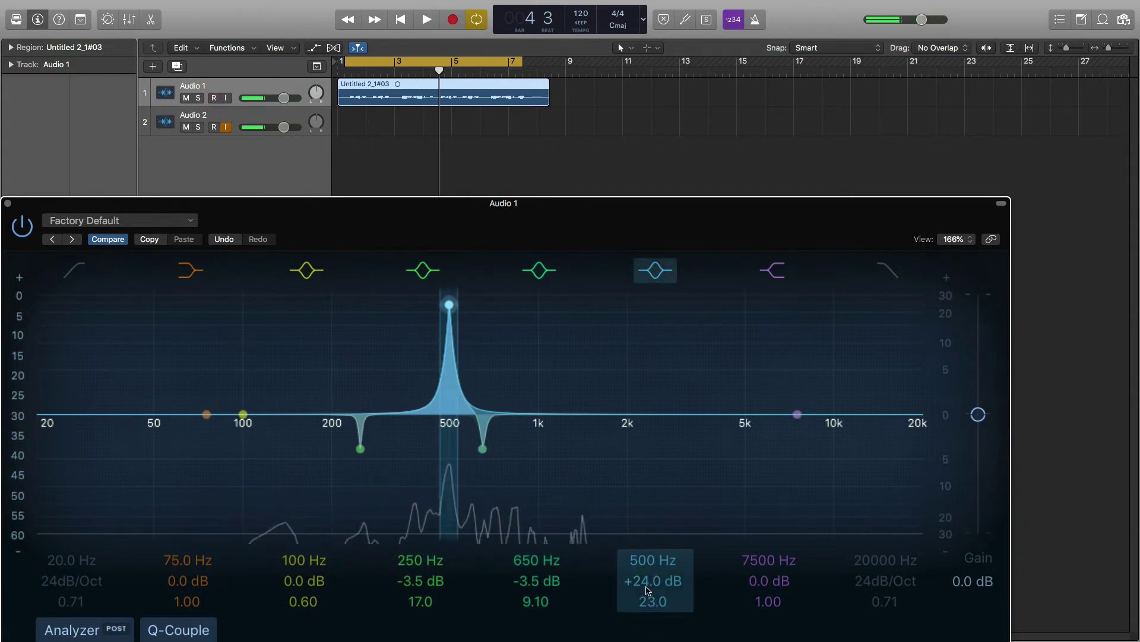
left_click_drag(653, 580, 653, 614)
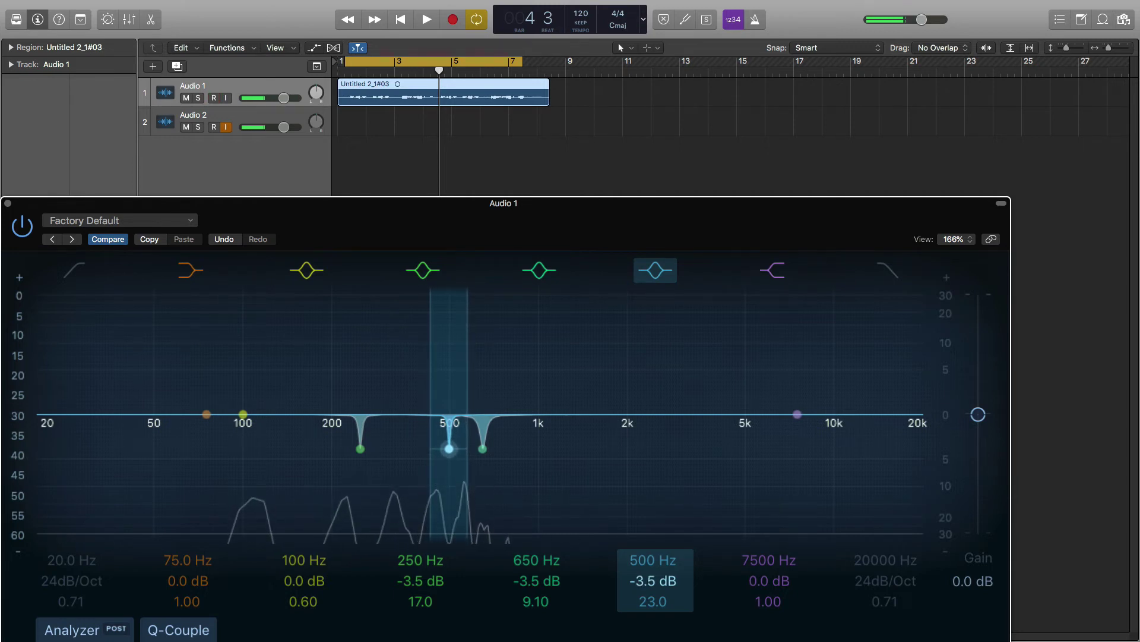
Sweep the 100 Hz band as a narrow boost up to 980 Hz and cut it to -6.5 dB with a Q of 15.0
key("space")
left_click_drag(243, 414, 534, 306)
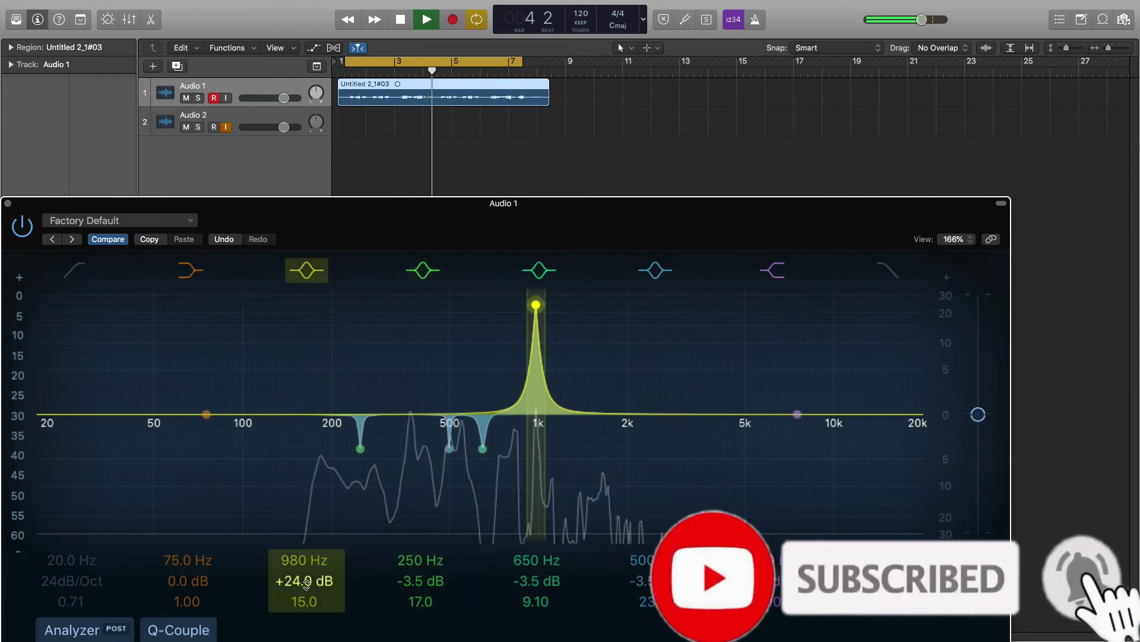
key("space")
left_click_drag(306, 585, 306, 621)
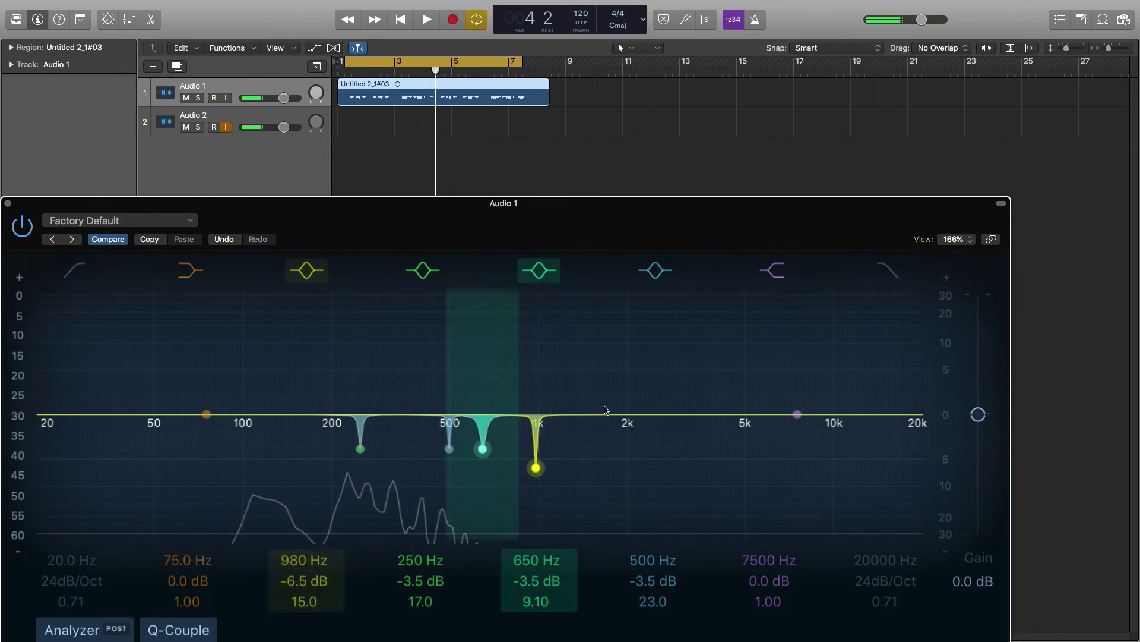
Enable the low-cut filter and set its cutoff frequency to 99.0 Hz
left_click(75, 273)
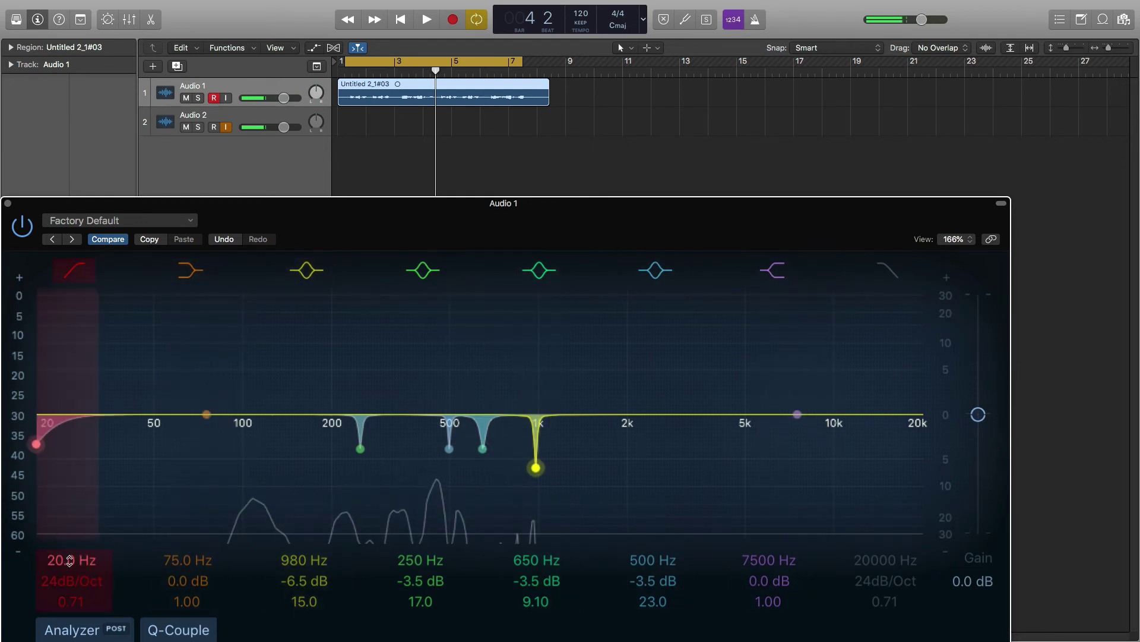
left_click_drag(70, 560, 98, 487)
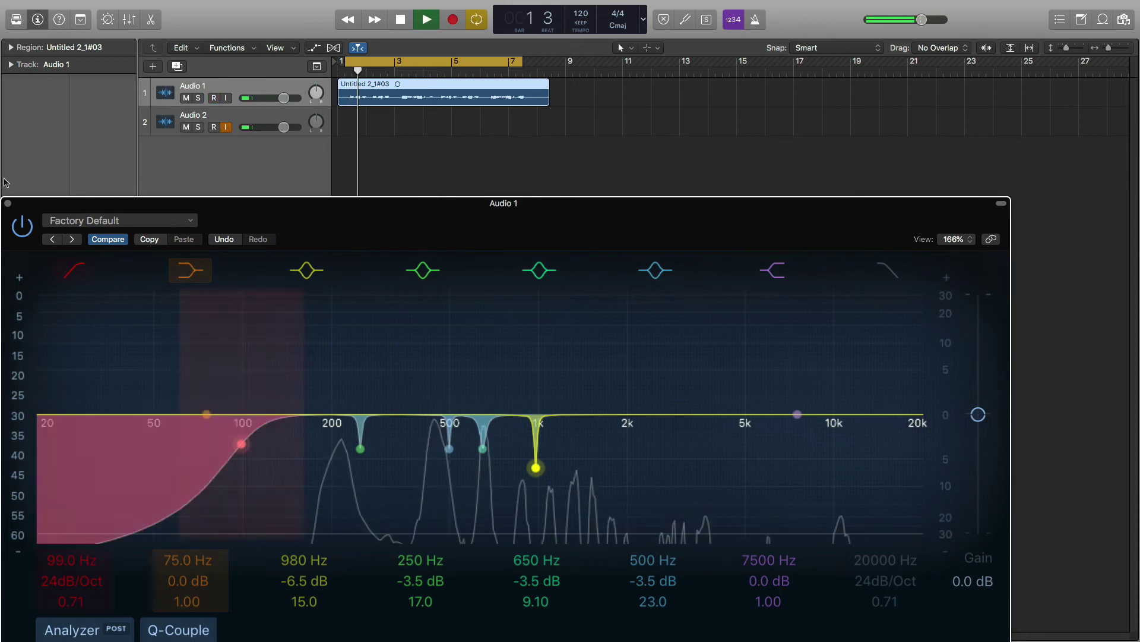
Bypass and re-enable the Channel EQ during playback to compare the vocal with and without the cuts
left_click(22, 227)
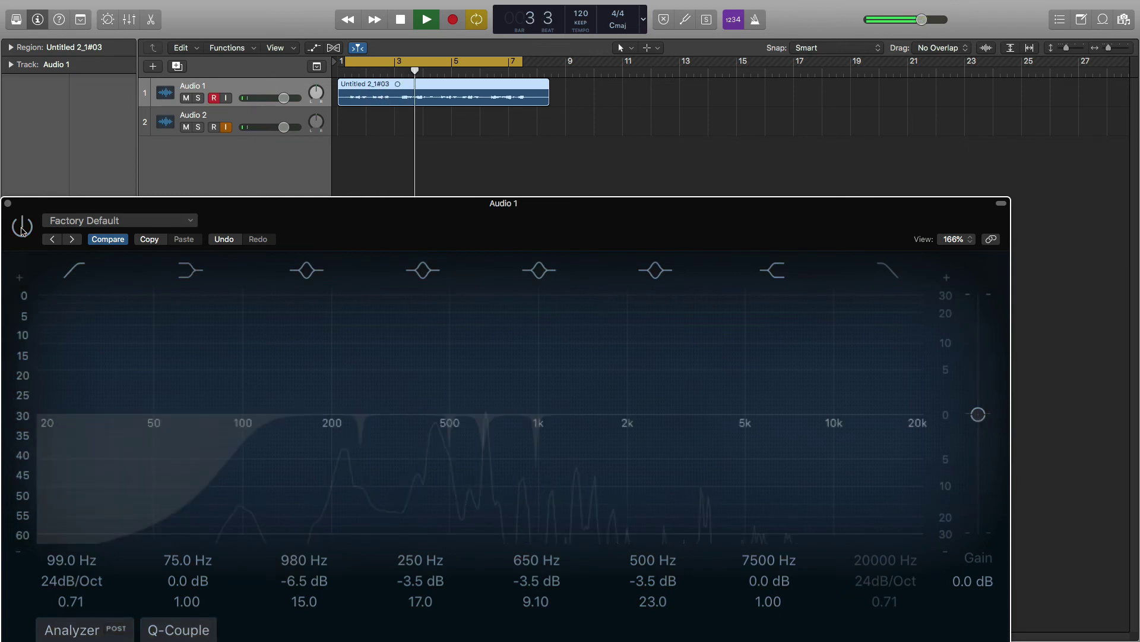
left_click(22, 228)
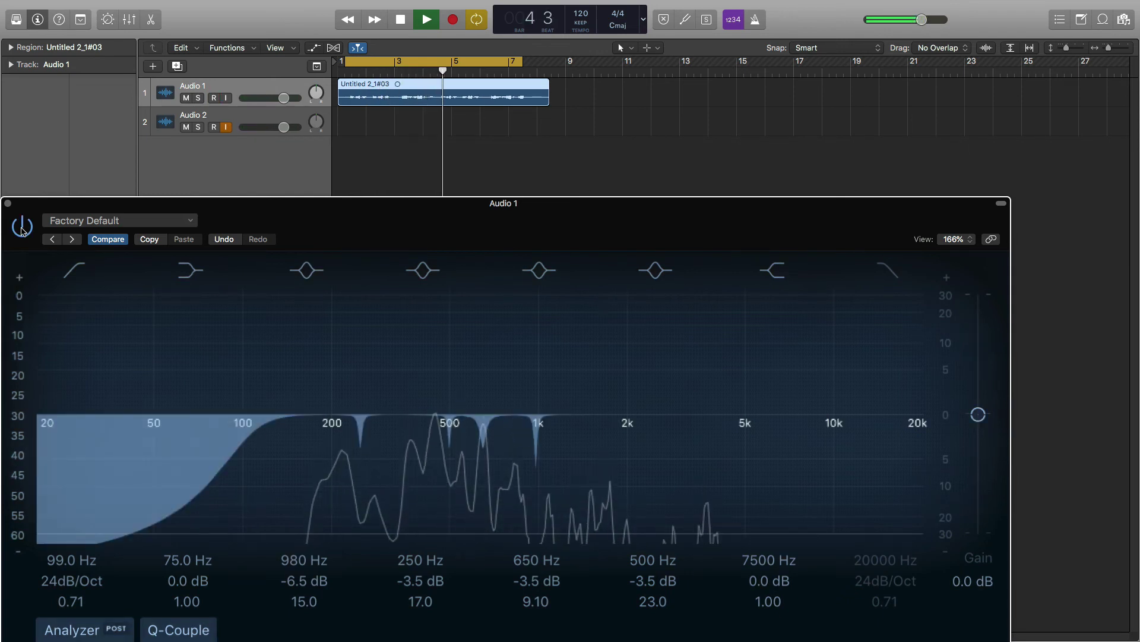
left_click(22, 228)
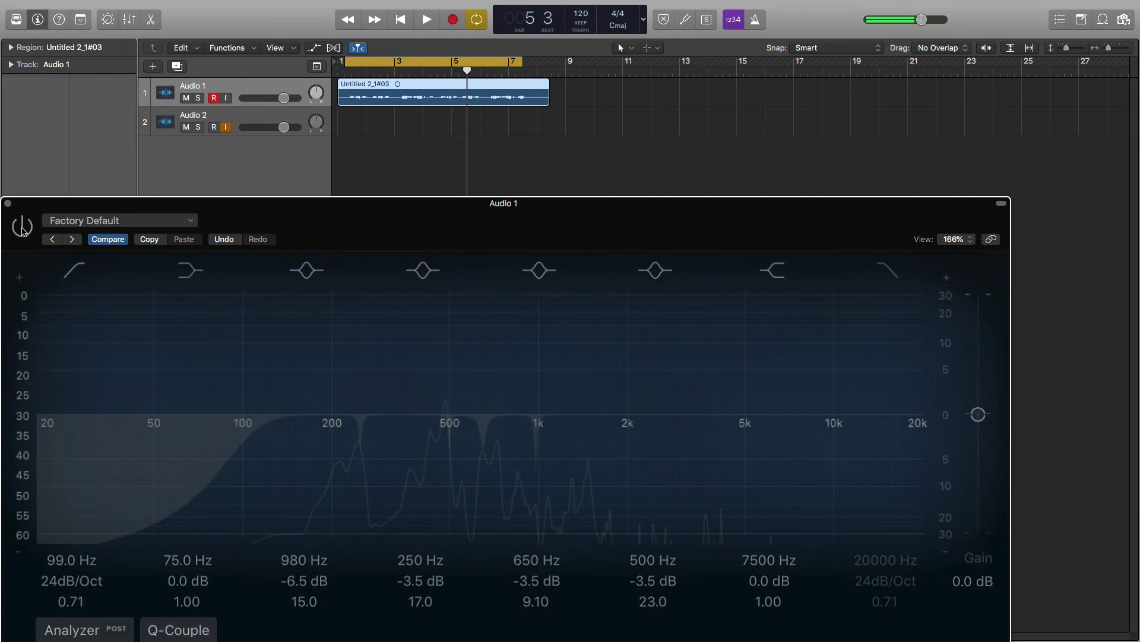